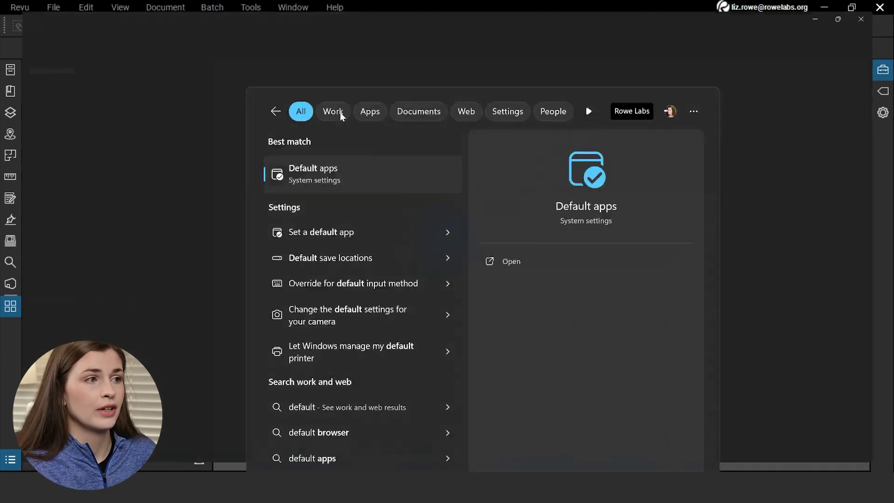
# Step: Set Revu as the default app for .pdf files in the Windows default apps settings
pyautogui.click(340, 113)
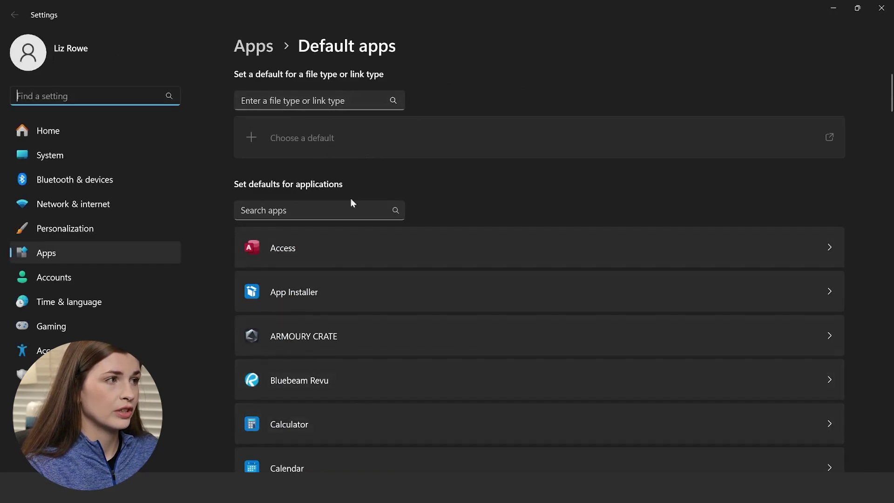
pyautogui.click(348, 389)
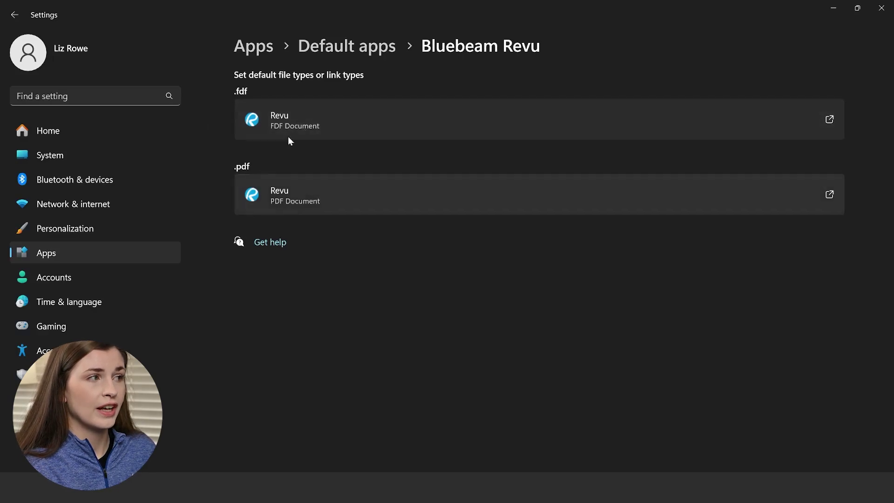
pyautogui.click(327, 201)
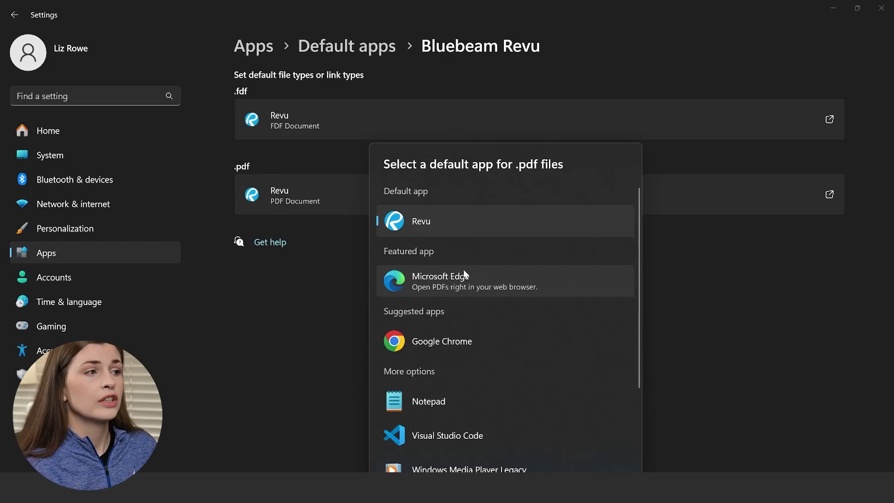
pyautogui.click(431, 226)
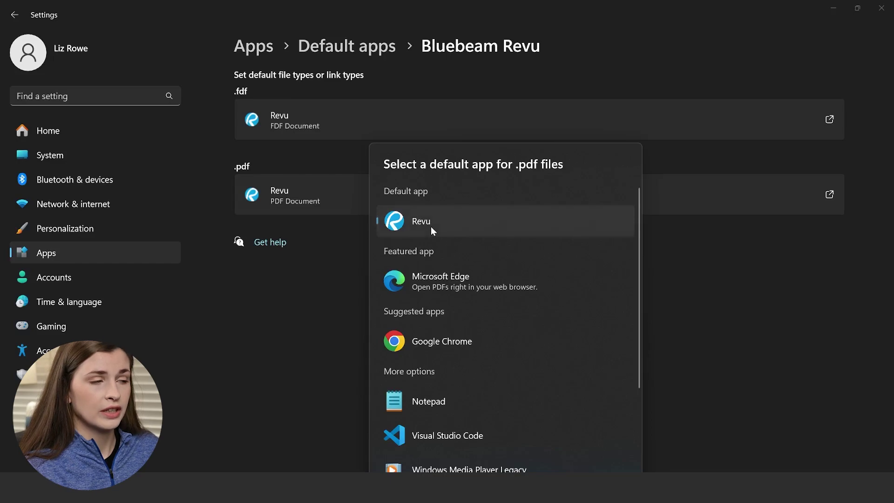
pyautogui.click(735, 237)
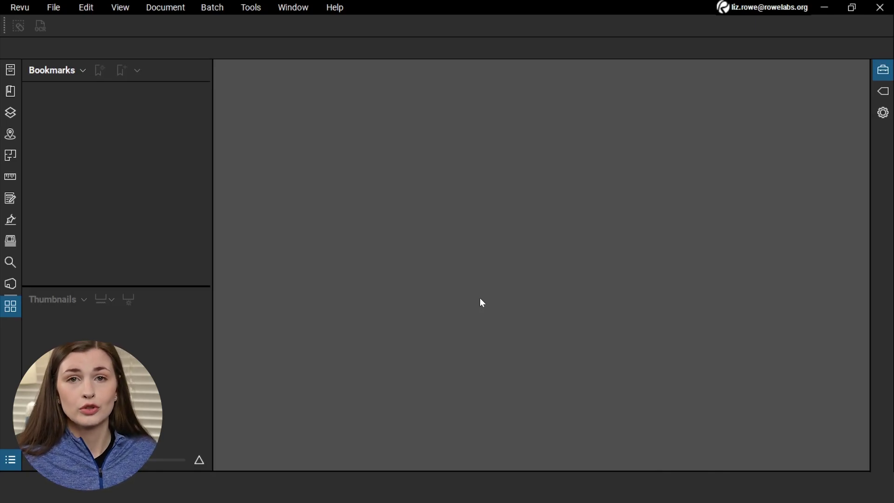
# Step: Open I0-002 REVA.pdf from the Bluebeam project's Drawings folder, view the whole sheet, and close the document
pyautogui.hotkey('ctrl', 'o')
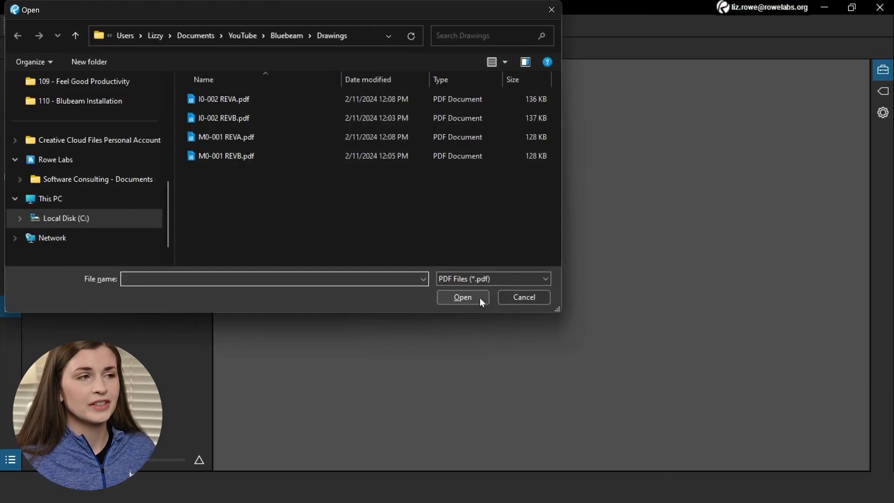
pyautogui.moveTo(560, 310); pyautogui.dragTo(716, 338)
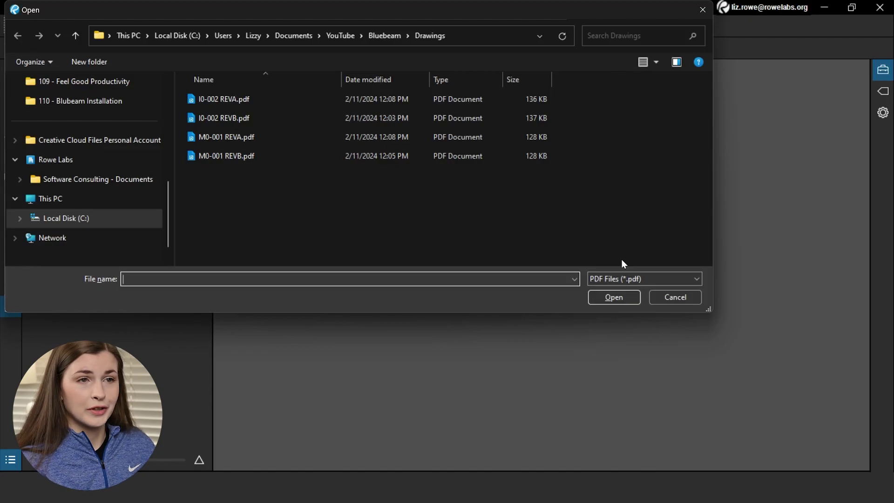
pyautogui.click(386, 35)
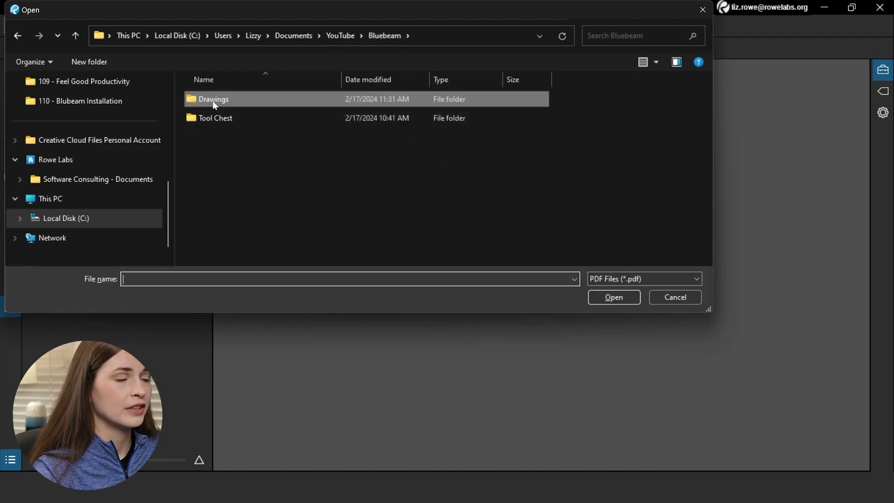
pyautogui.doubleClick(212, 101)
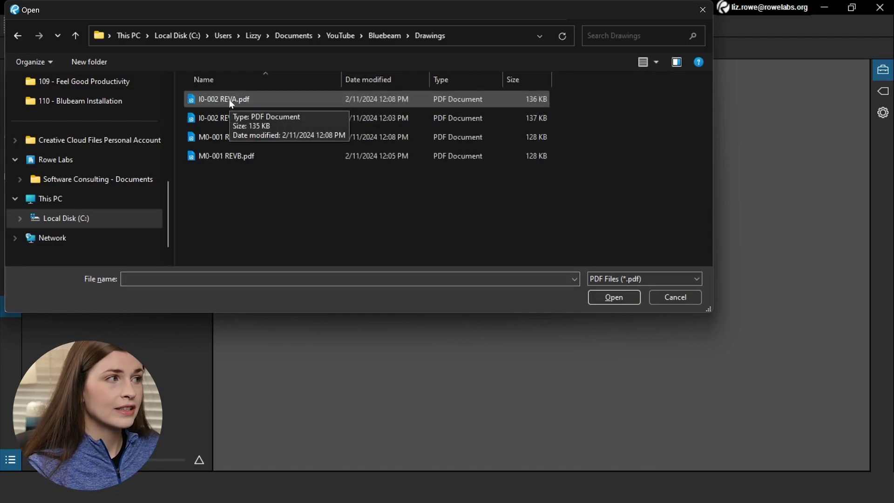
pyautogui.click(229, 100)
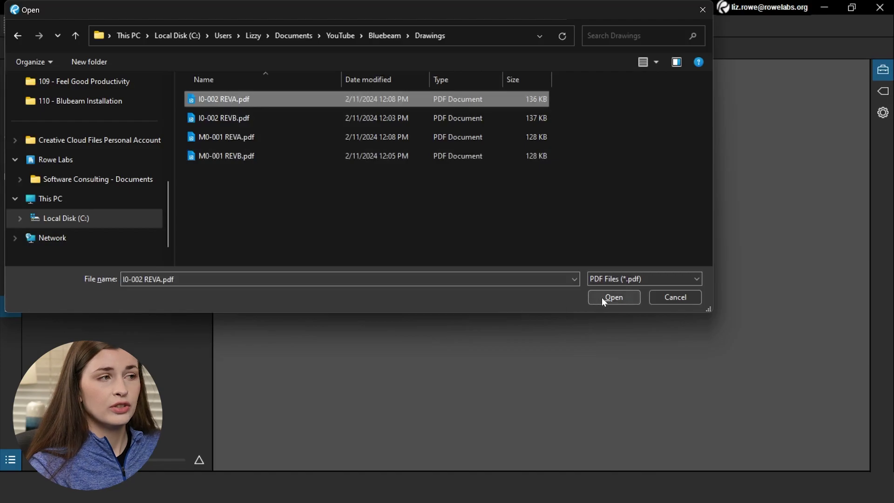
pyautogui.doubleClick(271, 99)
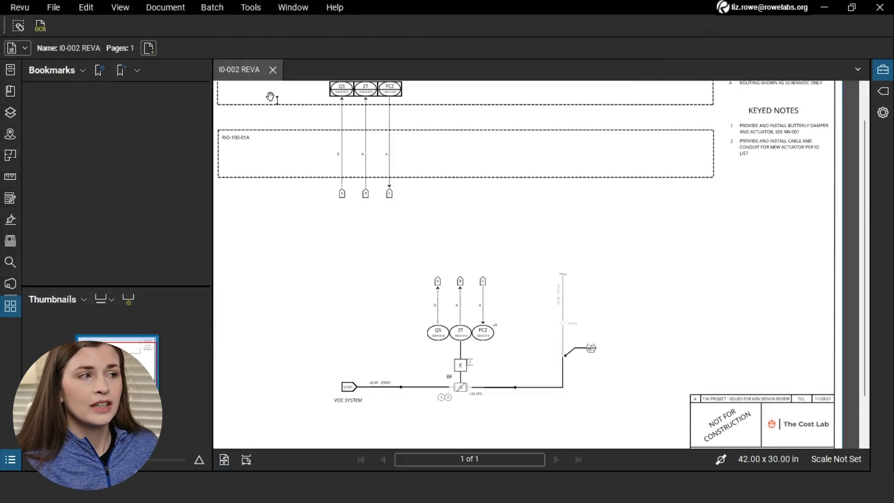
pyautogui.scroll(-3, 359, 219)
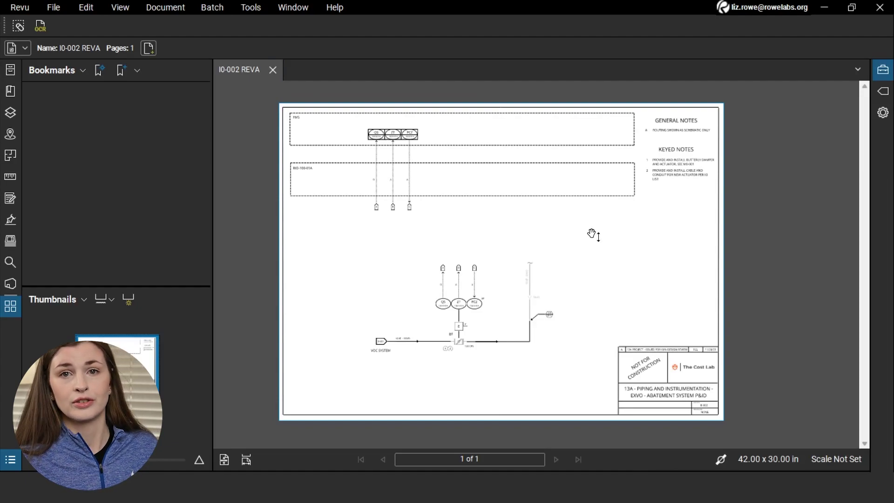
pyautogui.hotkey('ctrl', 'w')
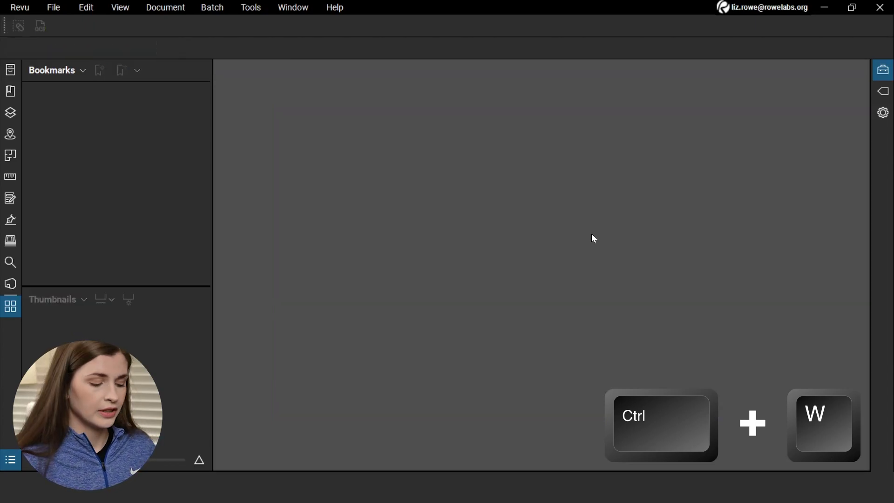
# Step: Select I0-002 REVA.pdf together with M0-001 REVB.pdf for opening, and replace that selection with all files in the Drawings folder
pyautogui.hotkey('ctrl', 'o')
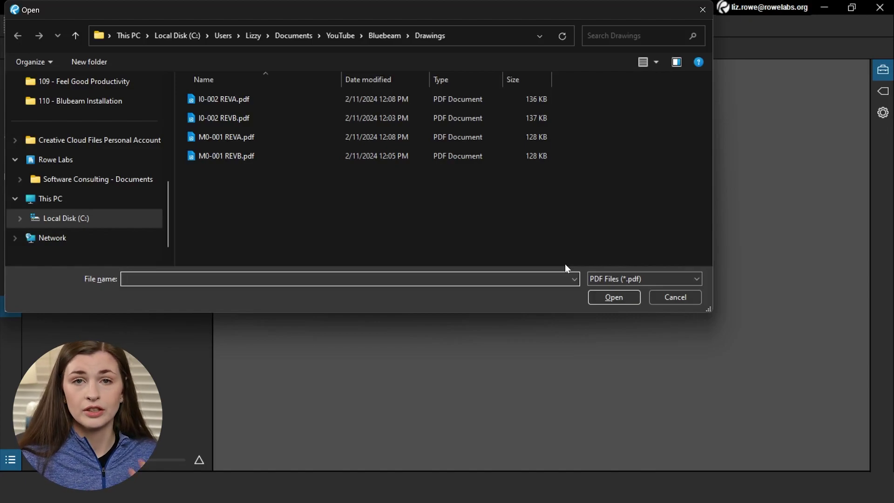
pyautogui.click(257, 99)
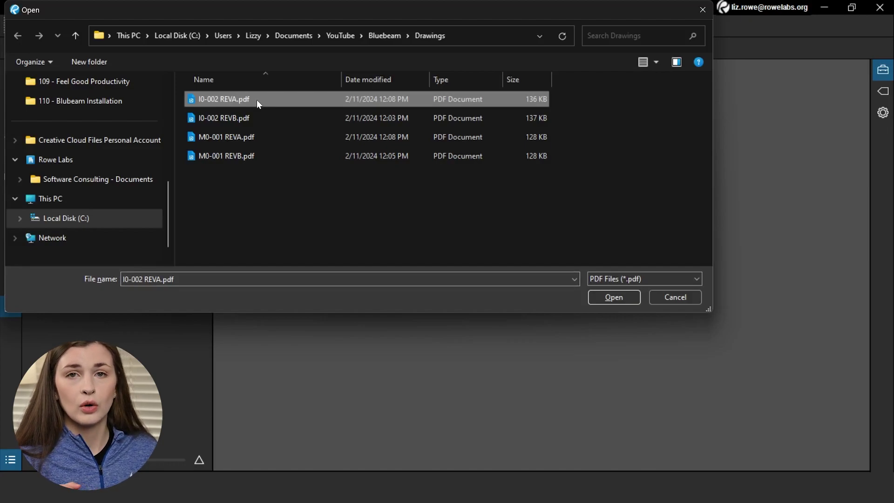
pyautogui.keyDown('ctrl'); pyautogui.click(276, 158); pyautogui.keyUp('ctrl')
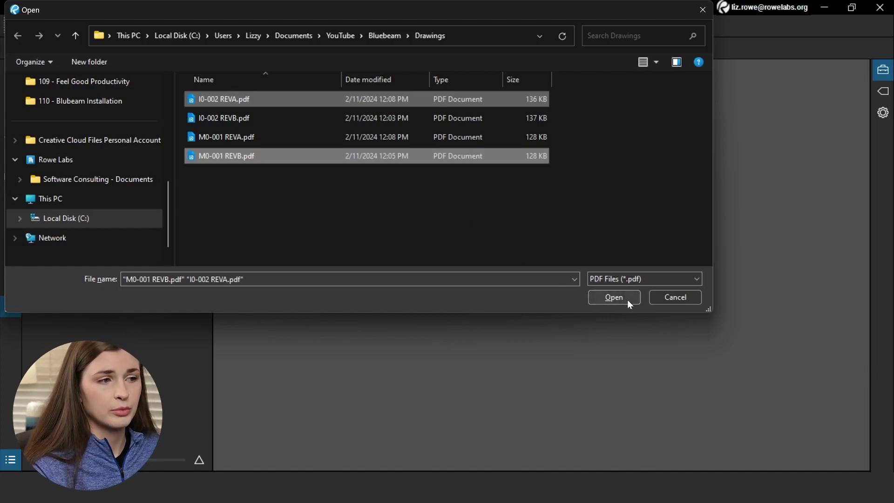
pyautogui.click(300, 95)
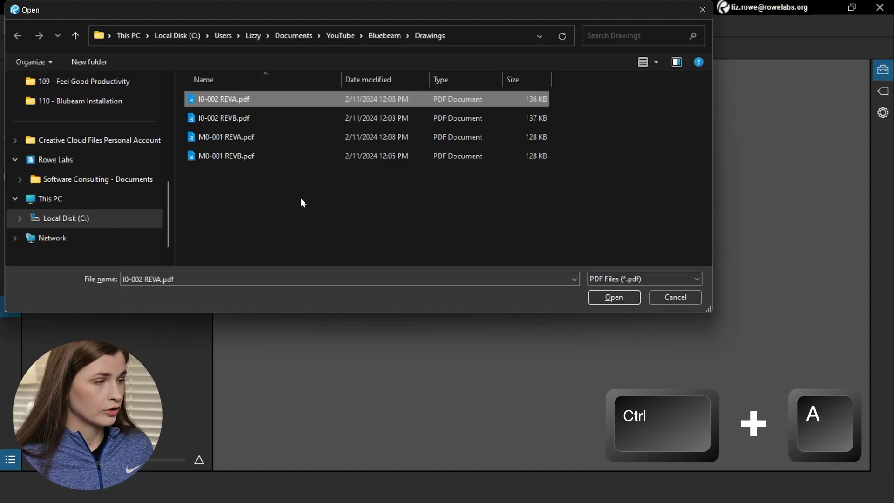
pyautogui.hotkey('ctrl', 'a')
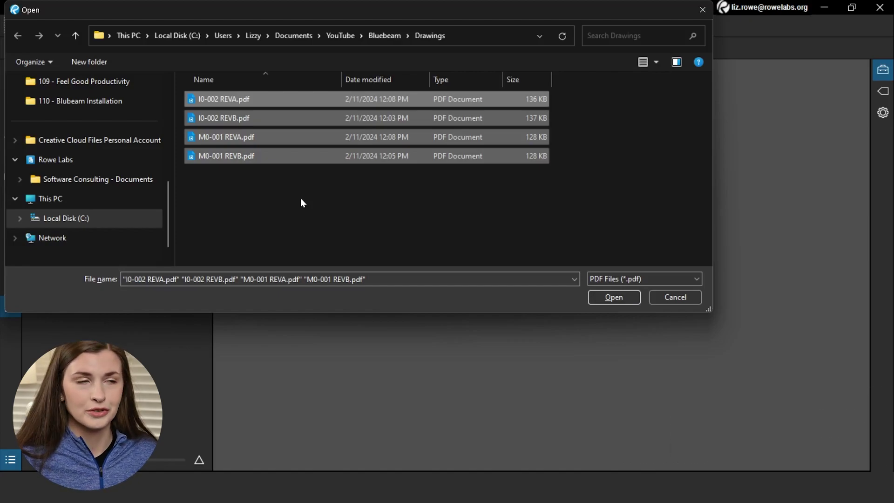
# Step: Select the four drawing PDFs by adding them individually to the selection, from I0-002 REVA.pdf to M0-001 REVB.pdf
pyautogui.click(268, 100)
pyautogui.keyDown('ctrl'); pyautogui.click(263, 119); pyautogui.keyUp('ctrl')
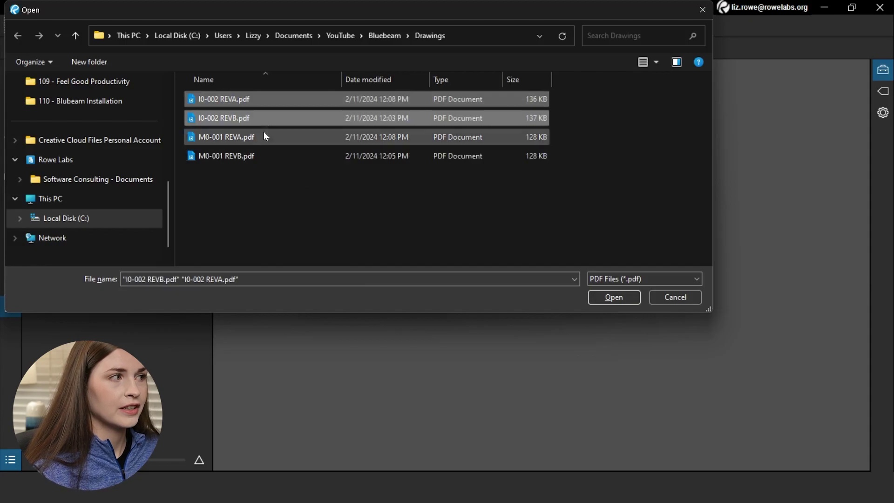
pyautogui.keyDown('ctrl'); pyautogui.click(255, 137); pyautogui.keyUp('ctrl')
pyautogui.keyDown('ctrl'); pyautogui.click(261, 157); pyautogui.keyUp('ctrl')
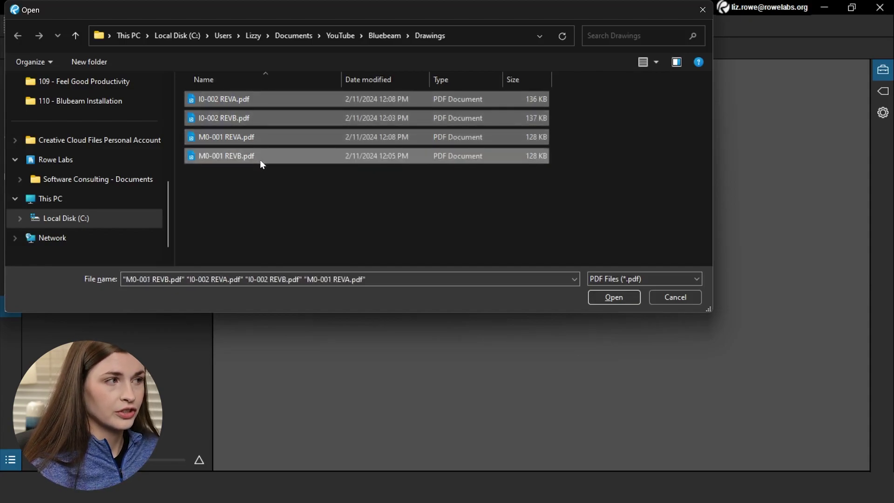
pyautogui.click(273, 99)
pyautogui.keyDown('ctrl'); pyautogui.click(262, 113); pyautogui.keyUp('ctrl')
pyautogui.keyDown('ctrl'); pyautogui.click(267, 136); pyautogui.keyUp('ctrl')
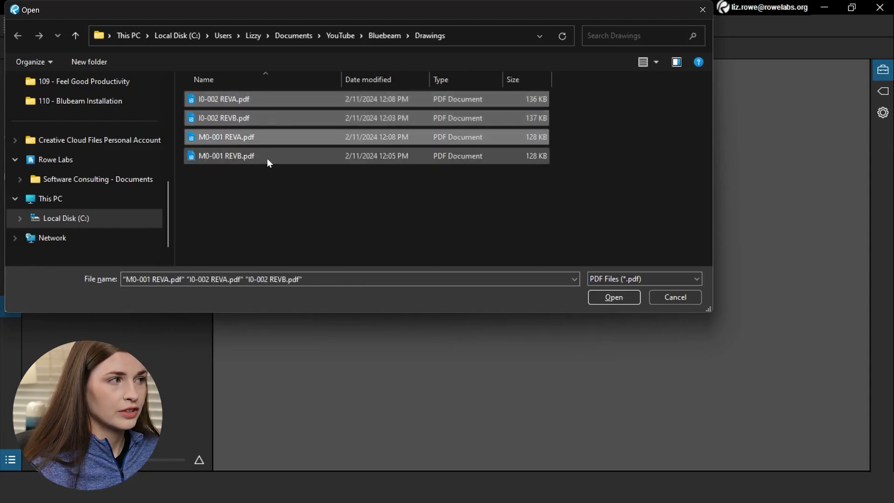
pyautogui.keyDown('ctrl'); pyautogui.click(267, 158); pyautogui.keyUp('ctrl')
# Step: Clear the file selection, reselect all four drawings at once and try to open them
pyautogui.click(277, 182)
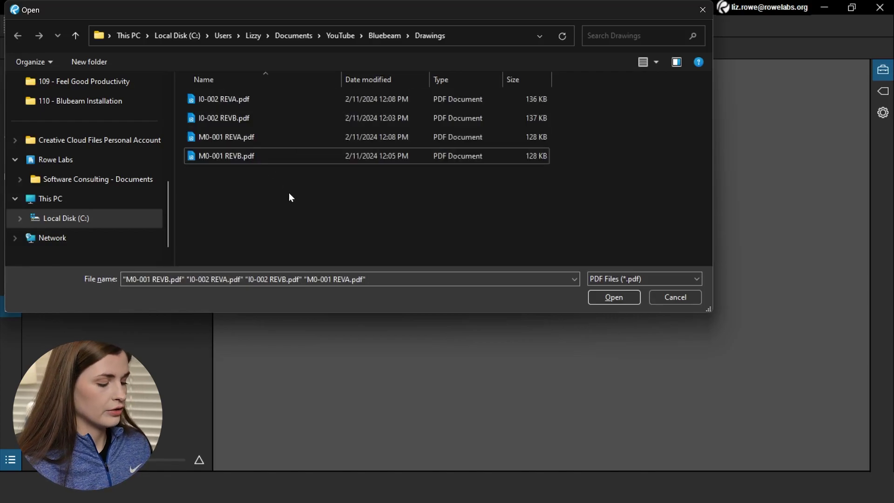
pyautogui.hotkey('ctrl', 'a')
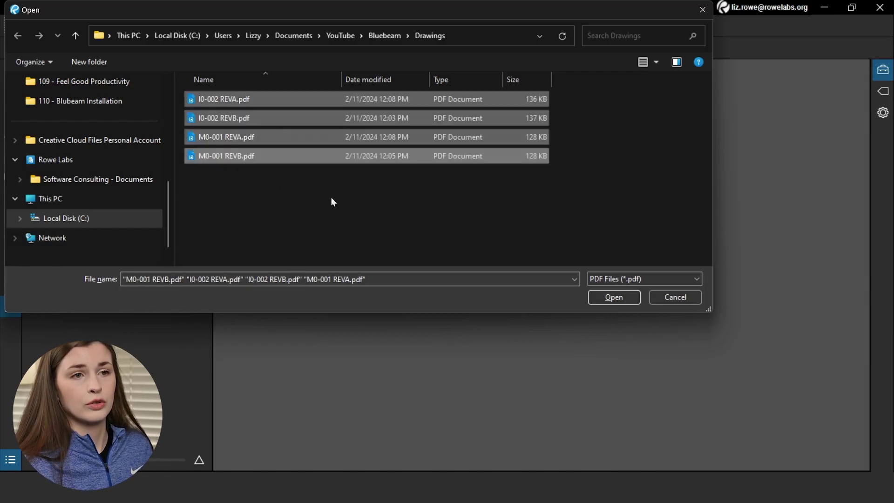
pyautogui.click(632, 300)
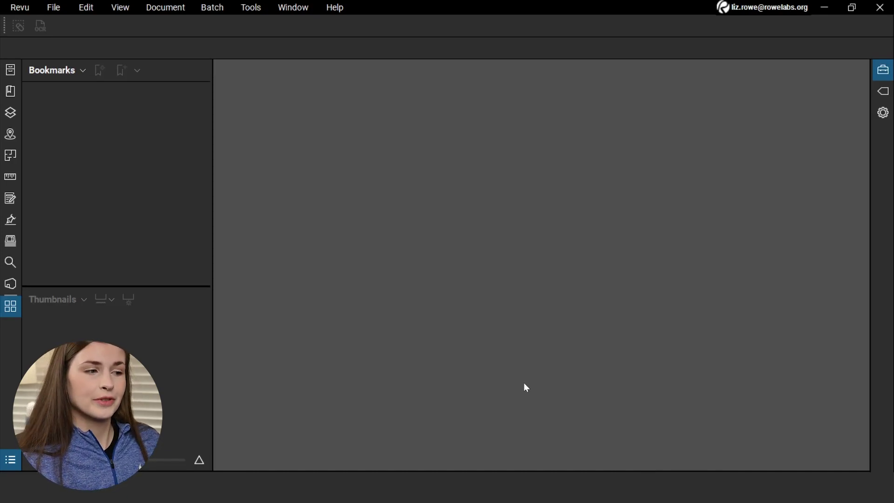
# Step: Switch to the File Explorer window showing the Bluebeam folder, and briefly open and close an additional Explorer window
pyautogui.moveTo(449, 488)
pyautogui.click(450, 431)
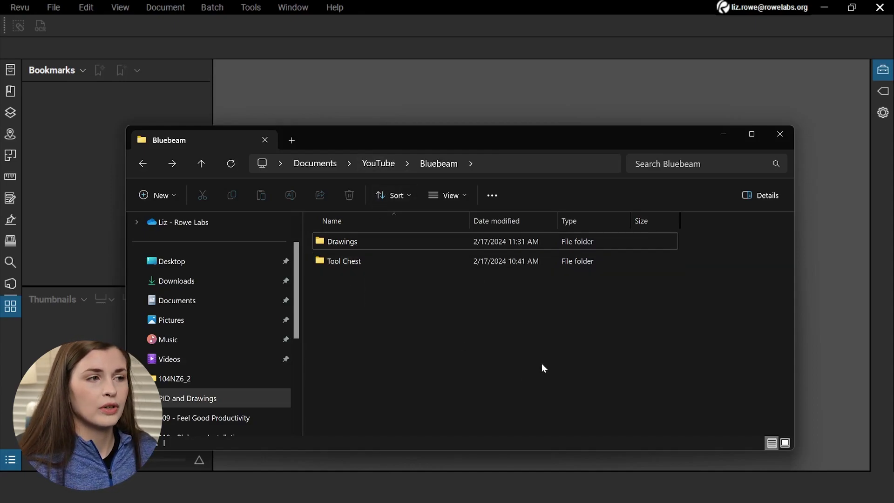
pyautogui.press('super+e')
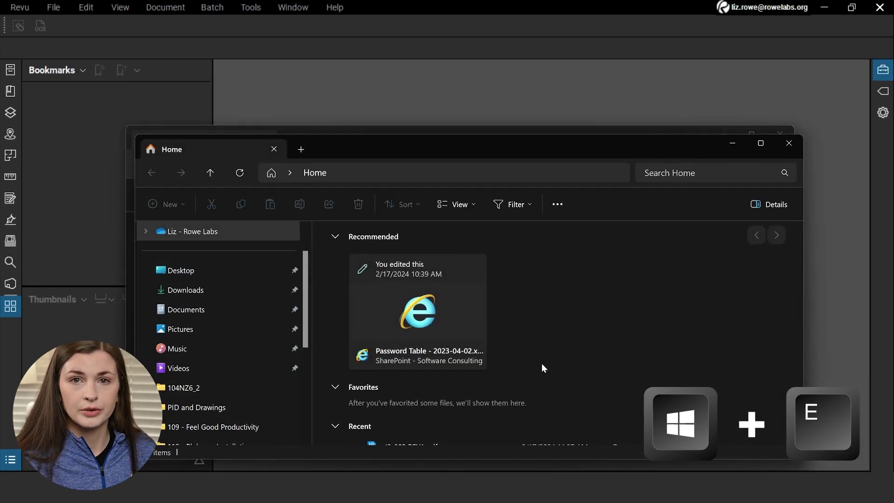
pyautogui.click(794, 146)
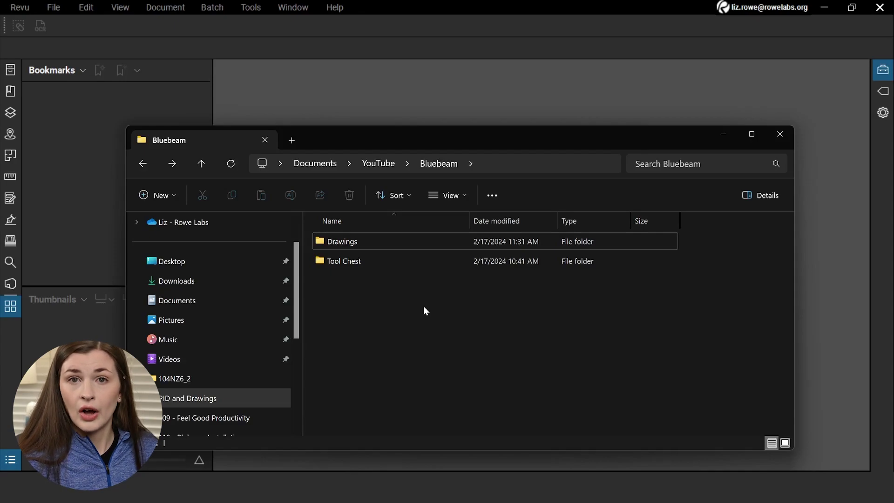
# Step: Create a new folder named sldjkslfkj inside the Bluebeam folder
pyautogui.hotkey('ctrl', 'shift', 'n')
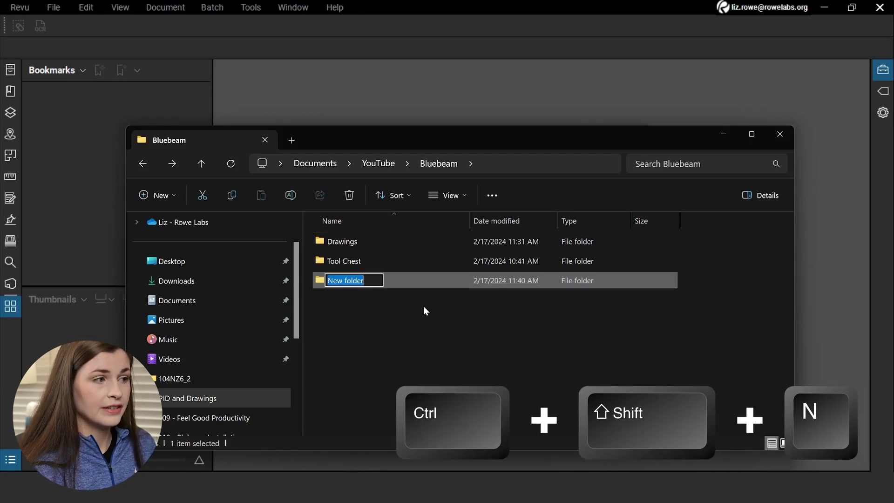
pyautogui.write('sldjkslfkj')
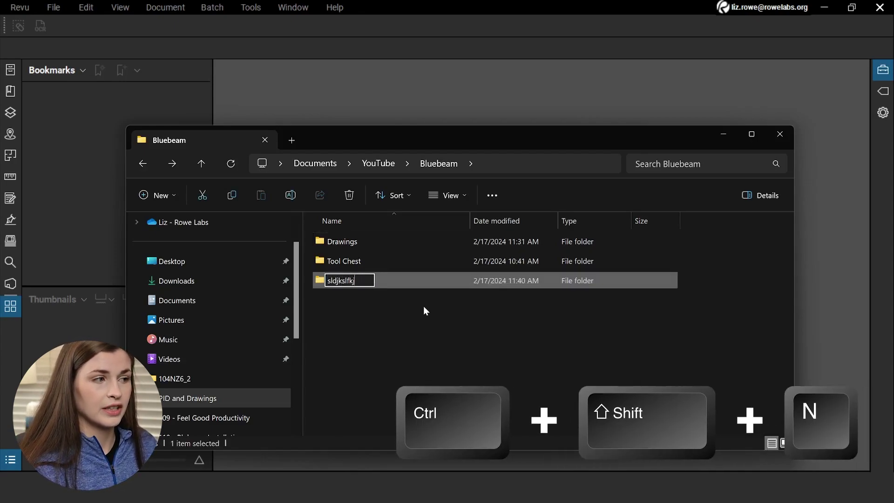
pyautogui.press('Return')
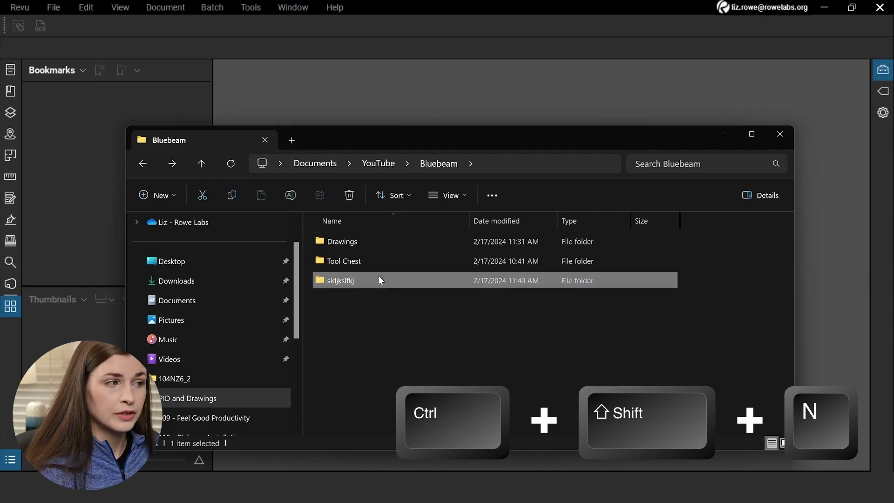
# Step: Rename the sldjkslfkj folder as sdfldj and delete it from the Bluebeam folder
pyautogui.press('F2')
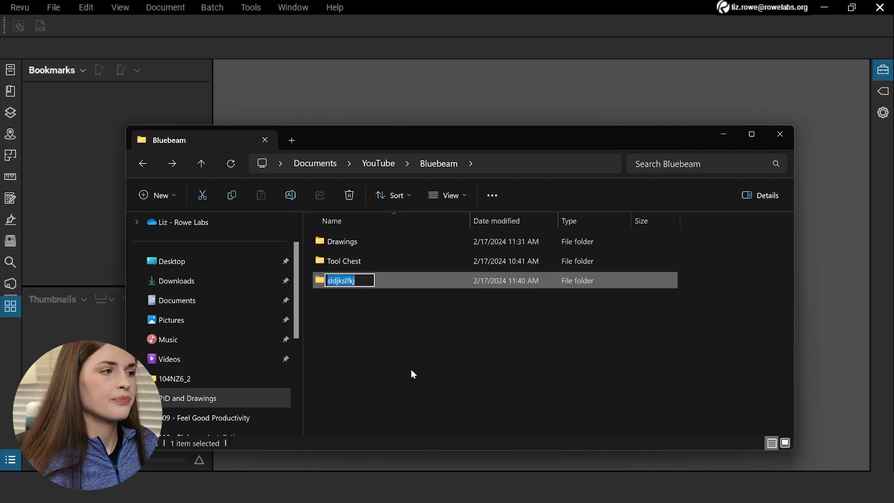
pyautogui.write('sdfldj')
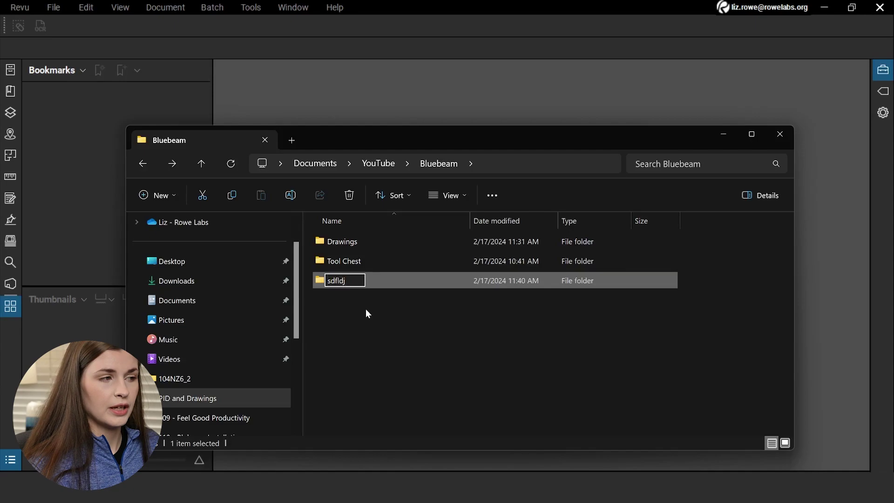
pyautogui.press('Return')
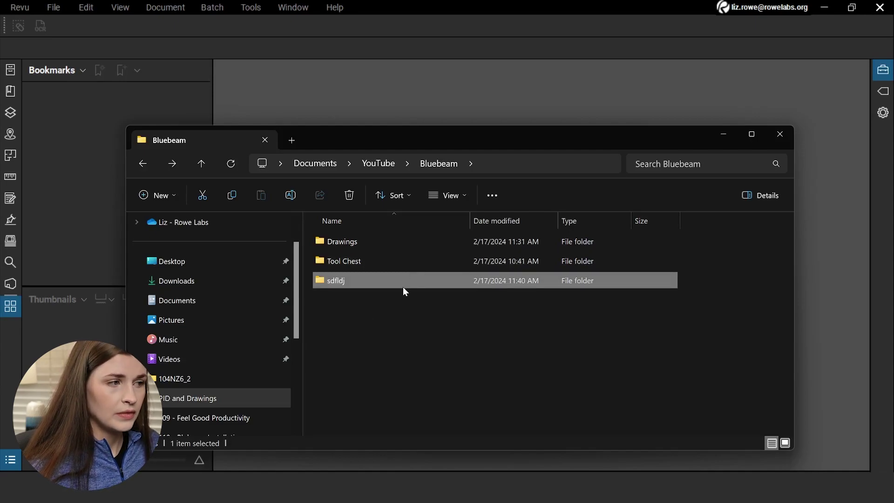
pyautogui.press('Delete')
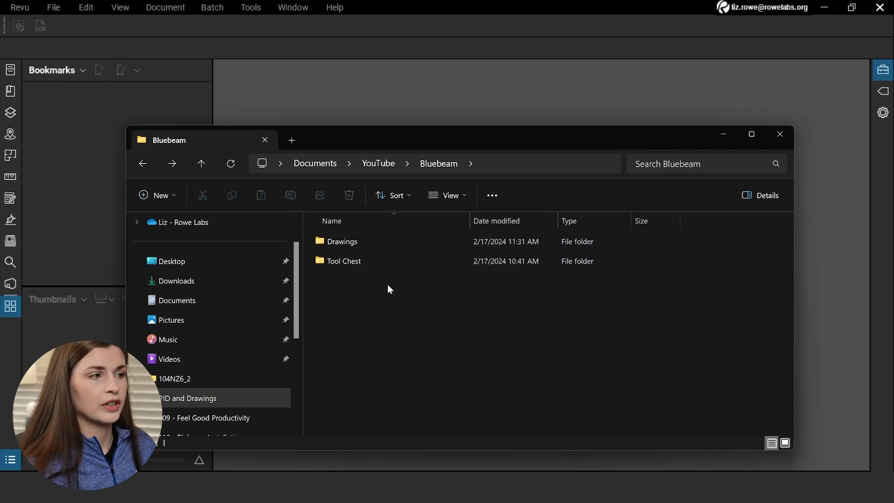
# Step: Open the Drawings folder inside the Bluebeam folder in File Explorer
pyautogui.doubleClick(378, 242)
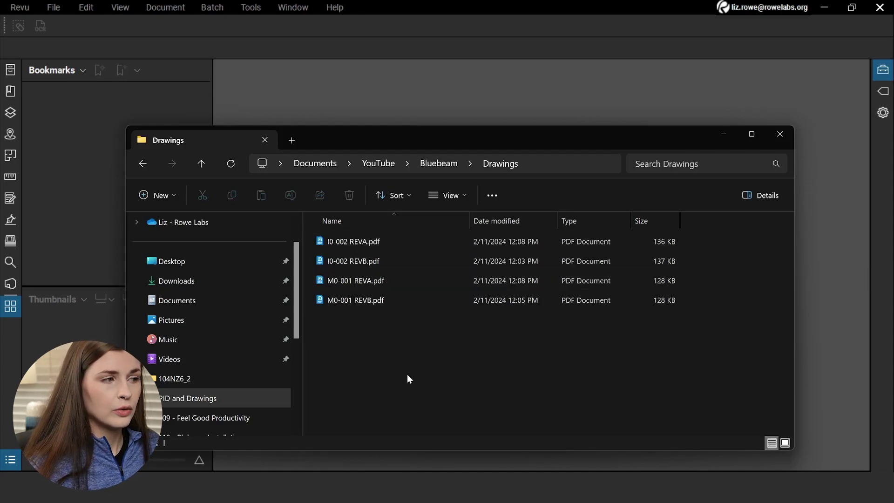
# Step: Create a new folder named Mechanical inside the Drawings folder
pyautogui.hotkey('ctrl', 'shift', 'n')
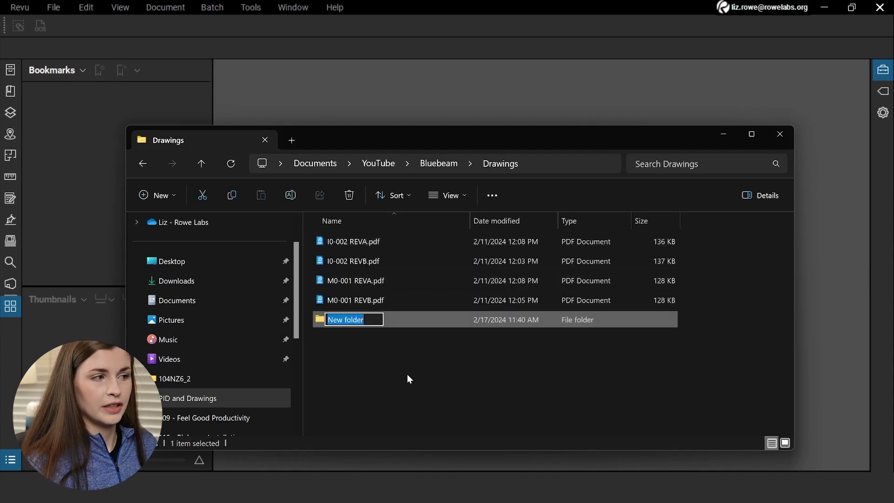
pyautogui.write('Mechanical')
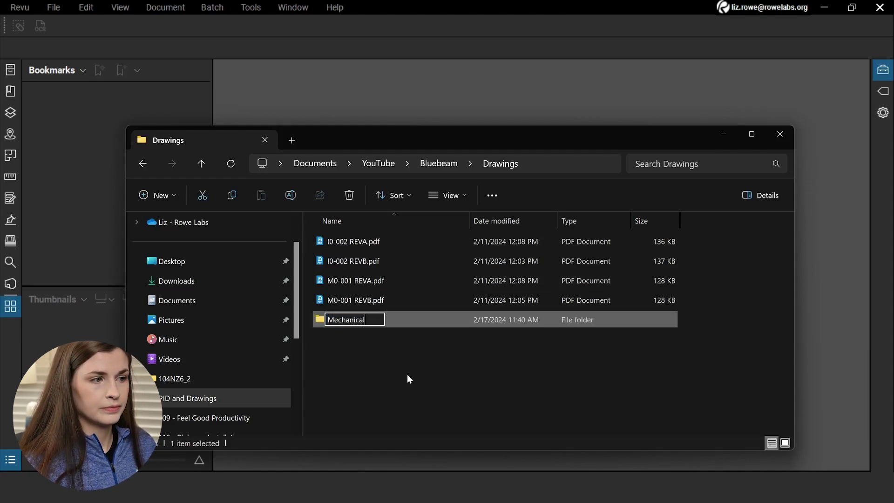
pyautogui.press('Return')
# Step: Move M0-001 REVA.pdf and M0-001 REVB.pdf from the Drawings folder into the Mechanical folder
pyautogui.click(390, 283)
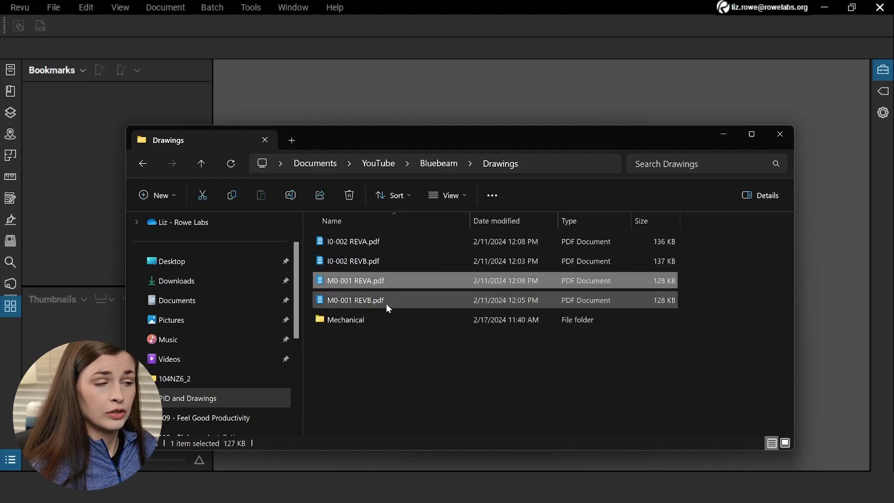
pyautogui.keyDown('ctrl'); pyautogui.click(435, 304); pyautogui.keyUp('ctrl')
pyautogui.moveTo(435, 304); pyautogui.dragTo(372, 327)
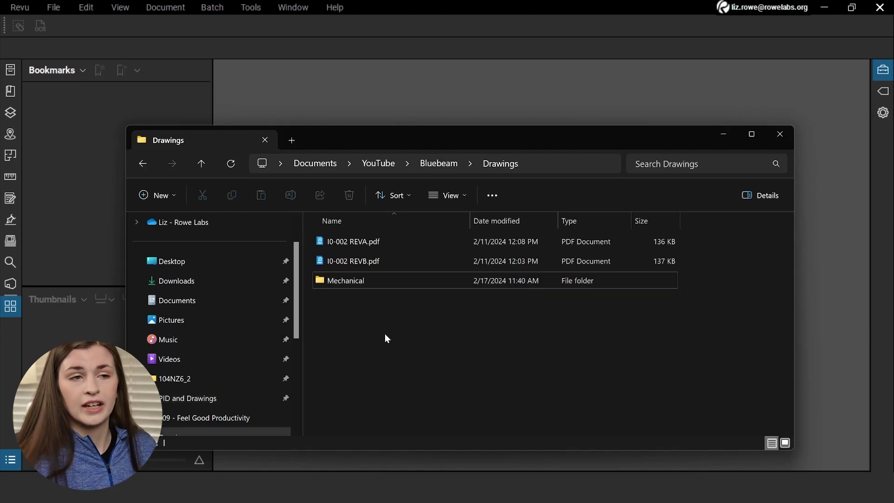
# Step: Cut both M0-001 PDFs from the Mechanical folder, paste them back into Drawings, and delete the Mechanical folder
pyautogui.doubleClick(391, 282)
pyautogui.click(367, 242)
pyautogui.keyDown('ctrl'); pyautogui.click(372, 265); pyautogui.keyUp('ctrl')
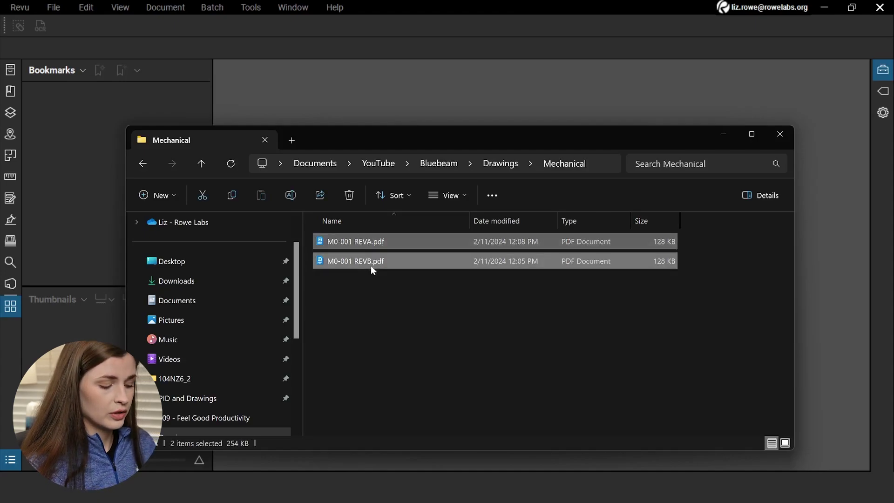
pyautogui.click(508, 164)
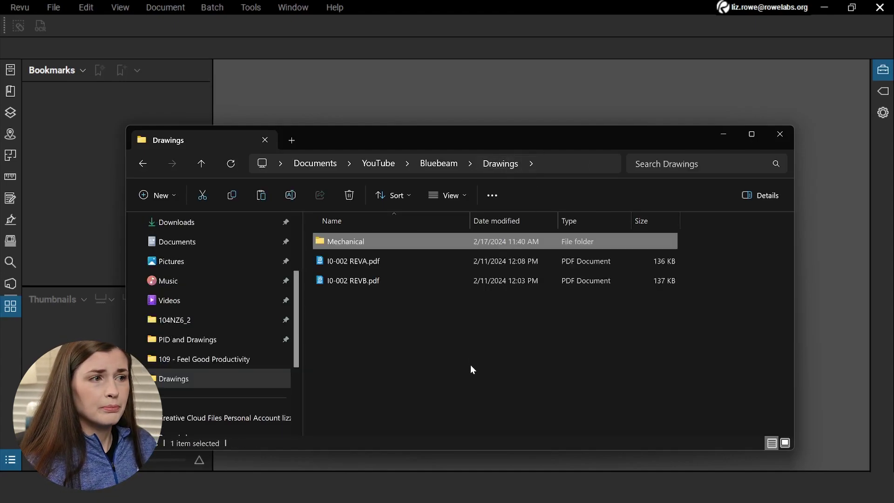
pyautogui.click(474, 366)
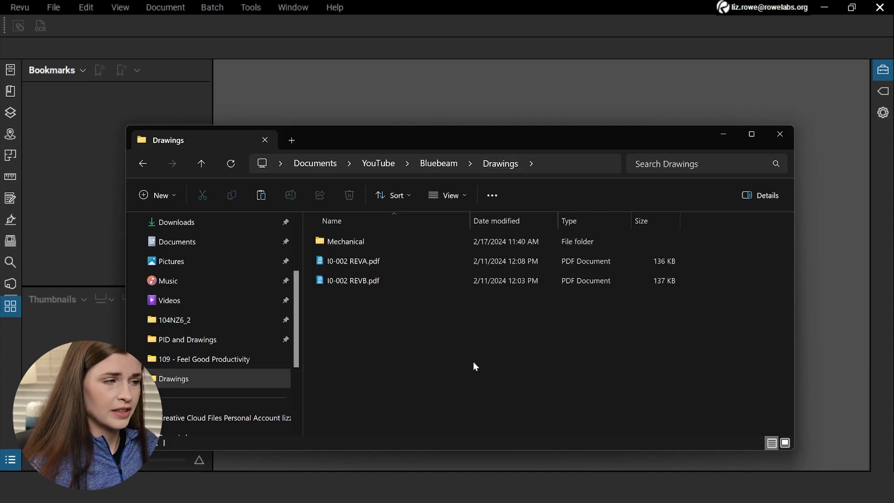
pyautogui.hotkey('ctrl', 'v')
pyautogui.click(465, 353)
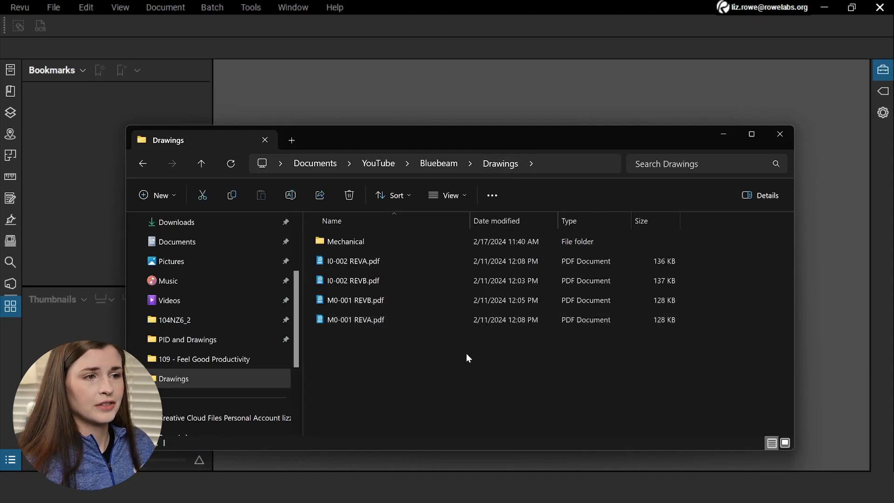
pyautogui.click(345, 247)
pyautogui.press('Delete')
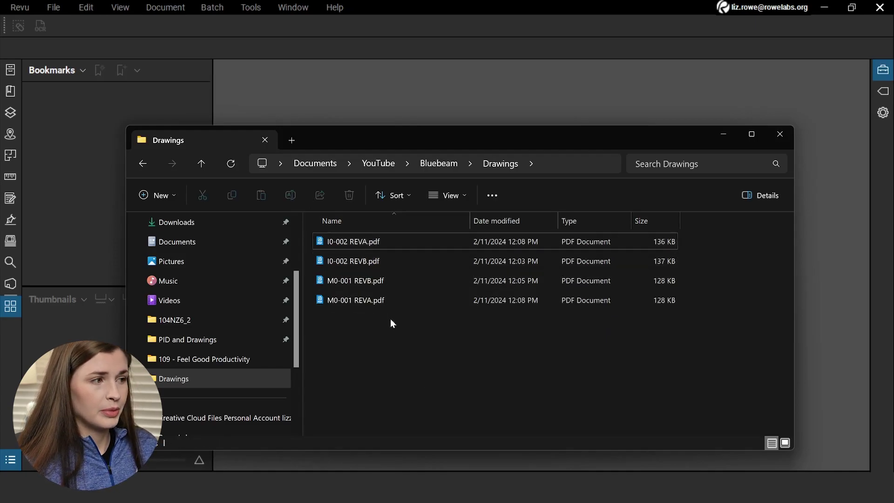
# Step: Open I0-002 REVA.pdf from the Drawings folder in the Bluebeam Revu window behind File Explorer
pyautogui.click(378, 241)
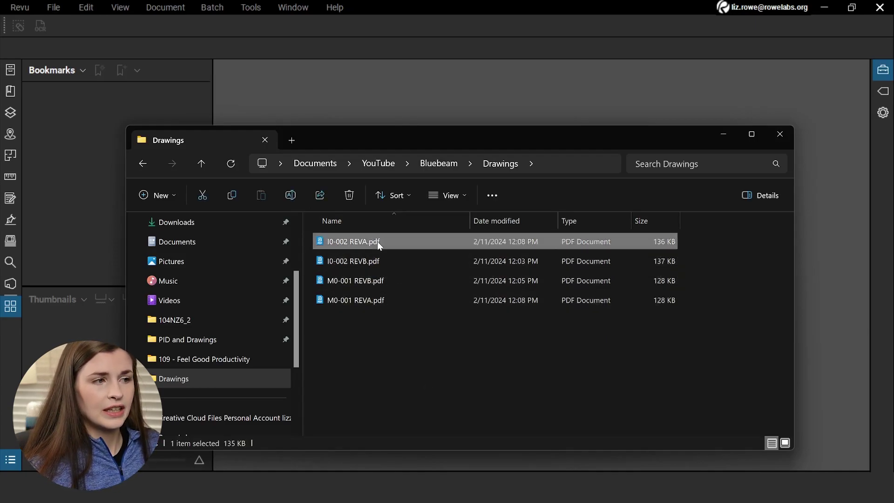
pyautogui.moveTo(409, 139); pyautogui.dragTo(352, 132)
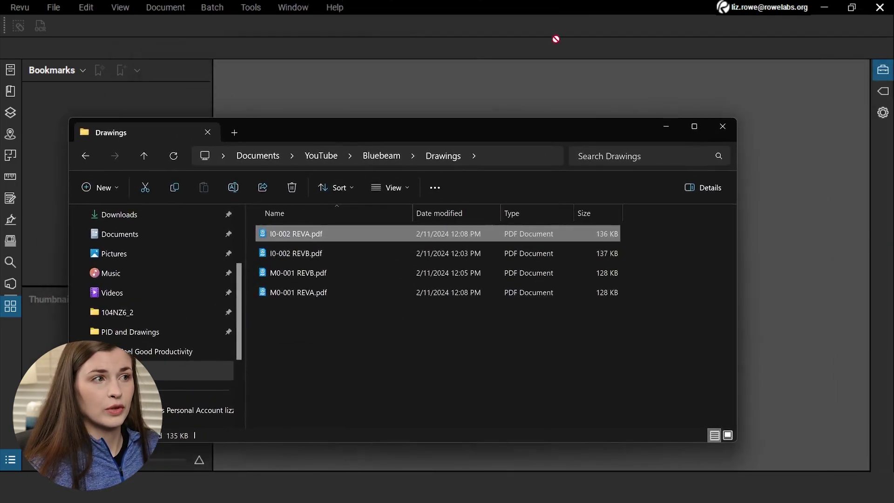
pyautogui.moveTo(808, 175)
pyautogui.mouseDown()
pyautogui.moveTo(641, 155)
pyautogui.moveTo(751, 107)
pyautogui.moveTo(578, 171)
pyautogui.moveTo(585, 163)
pyautogui.moveTo(817, 175)
pyautogui.mouseUp()
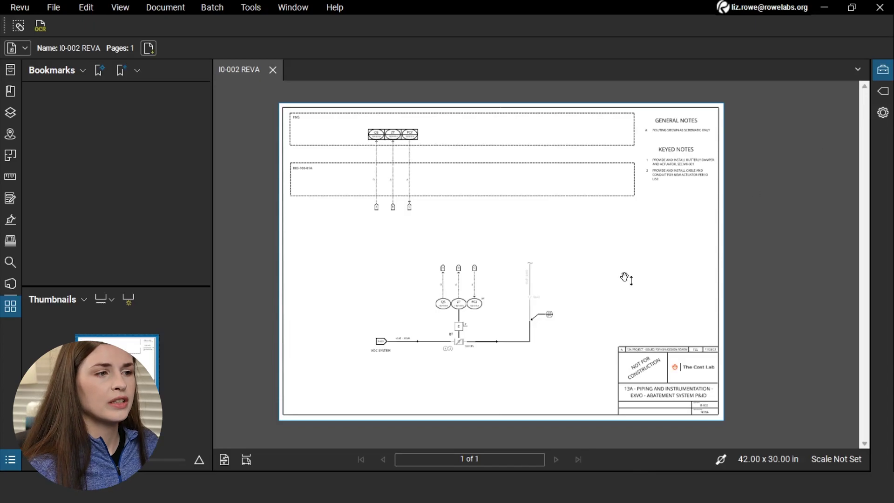
# Step: Save the open I0-002 REVA drawing under its current name
pyautogui.scroll(1, 629, 280)
pyautogui.scroll(2, 443, 231)
pyautogui.scroll(2, 446, 233)
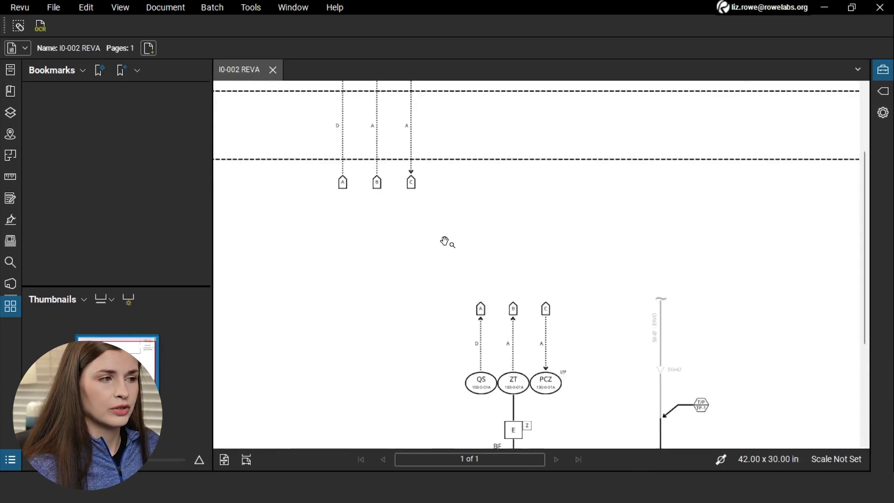
pyautogui.moveTo(443, 245); pyautogui.dragTo(435, 161)
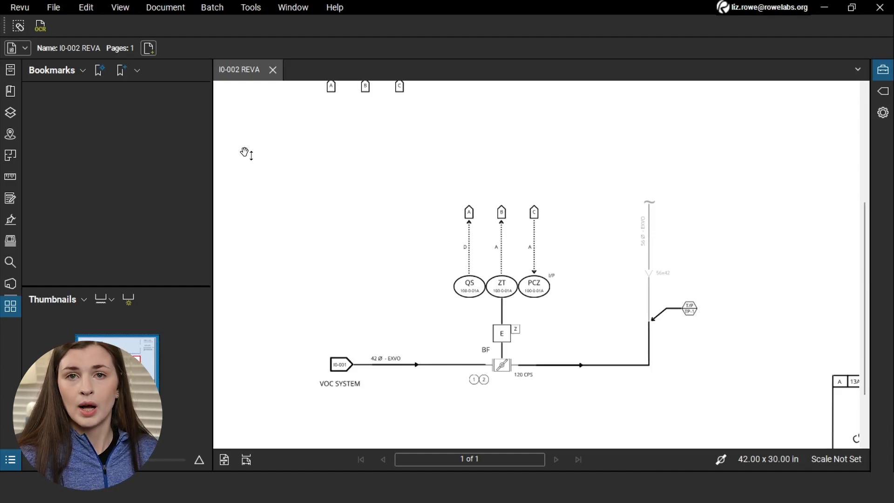
pyautogui.hotkey('ctrl', 's')
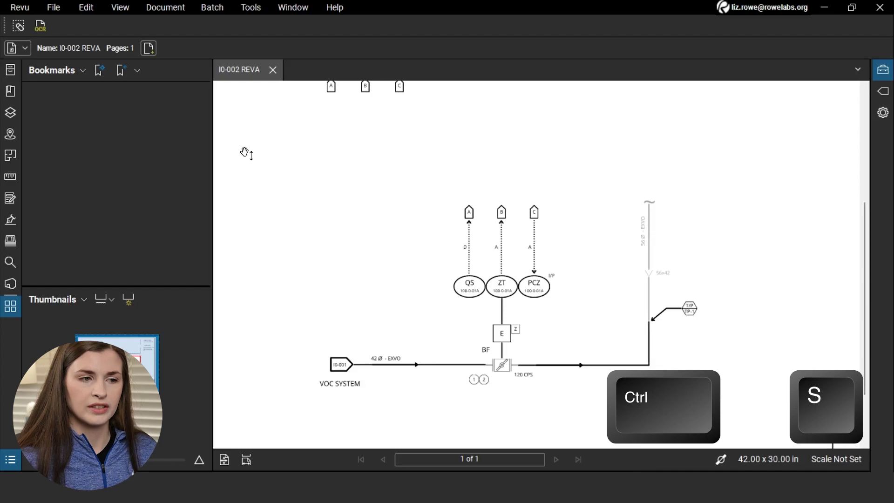